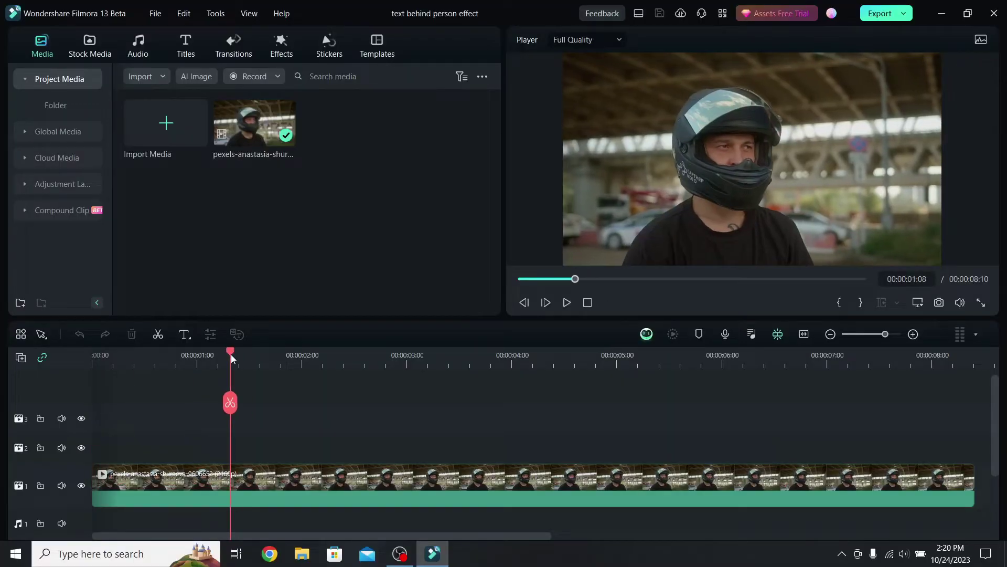
Step: Split the rider clip at 00:00:04:00 and copy its first half for pasting on track 3
{"action": "left_click_drag", "start_coordinate": [232, 358], "coordinate": [513, 351]}
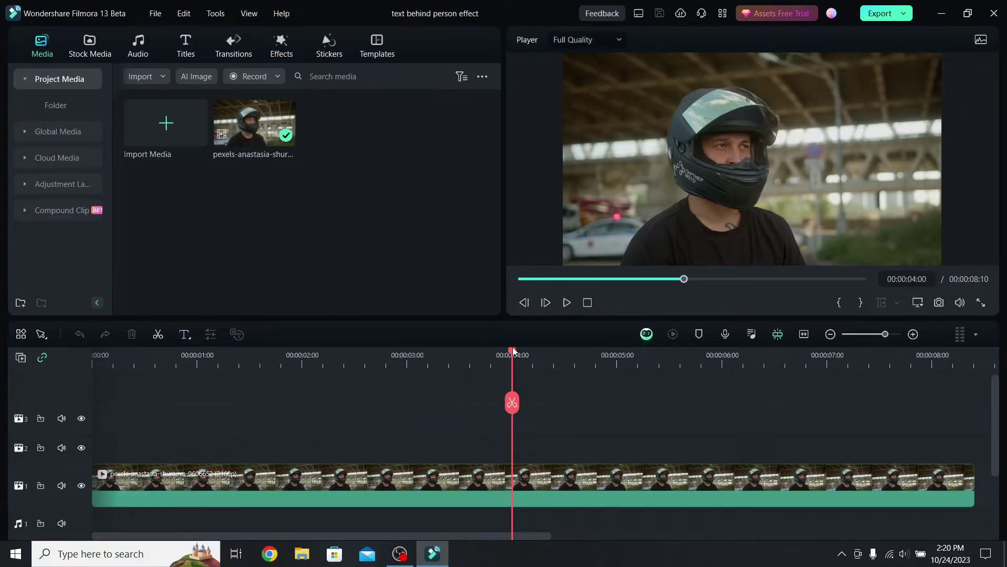
{"action": "left_click", "coordinate": [509, 401]}
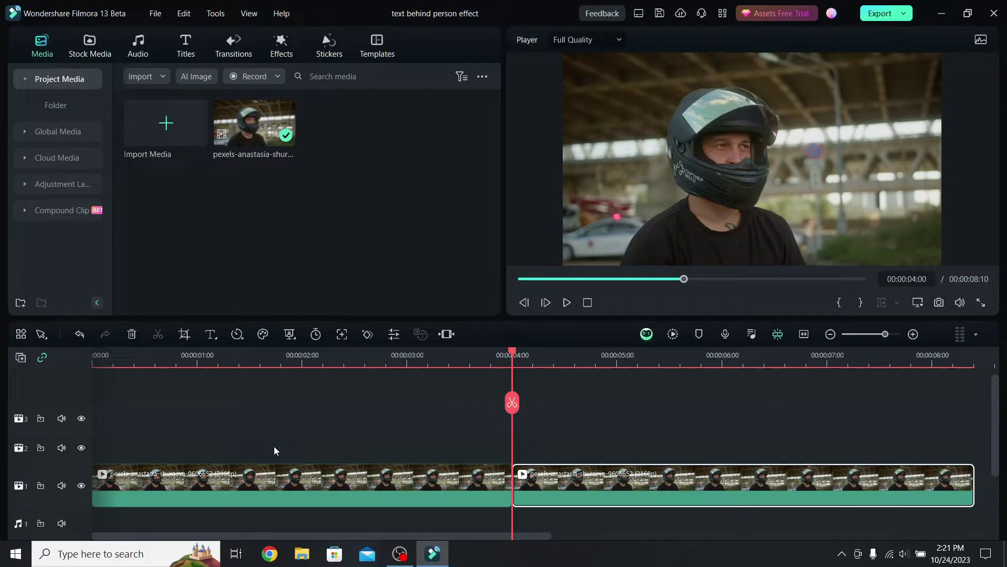
{"action": "right_click", "coordinate": [247, 484]}
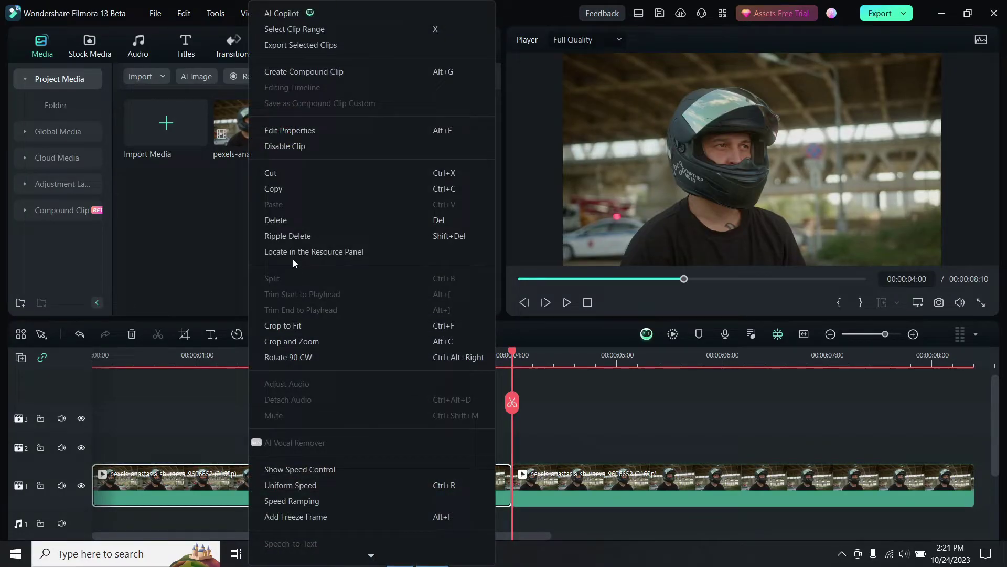
{"action": "left_click", "coordinate": [287, 192]}
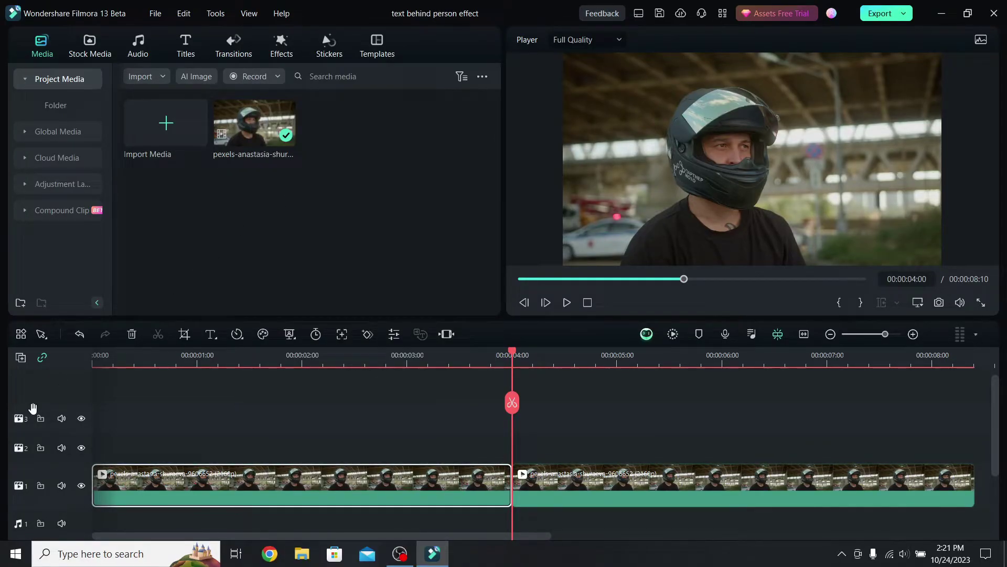
{"action": "left_click", "coordinate": [20, 419]}
{"action": "right_click", "coordinate": [230, 415]}
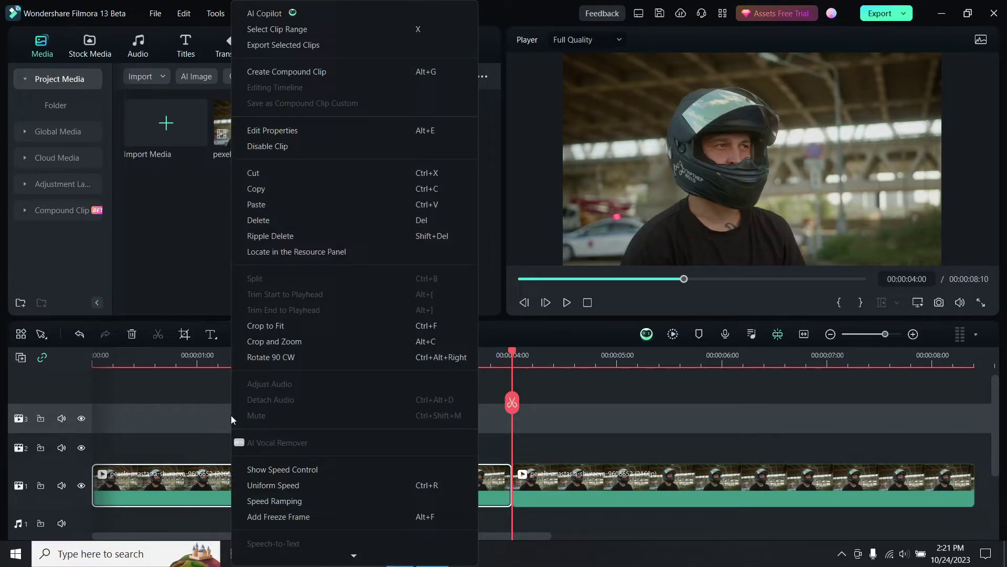
Step: Paste the copy onto track 3 at 4 seconds, and add Neon Title 09 on track 2 ending at 4 seconds
{"action": "left_click", "coordinate": [266, 209]}
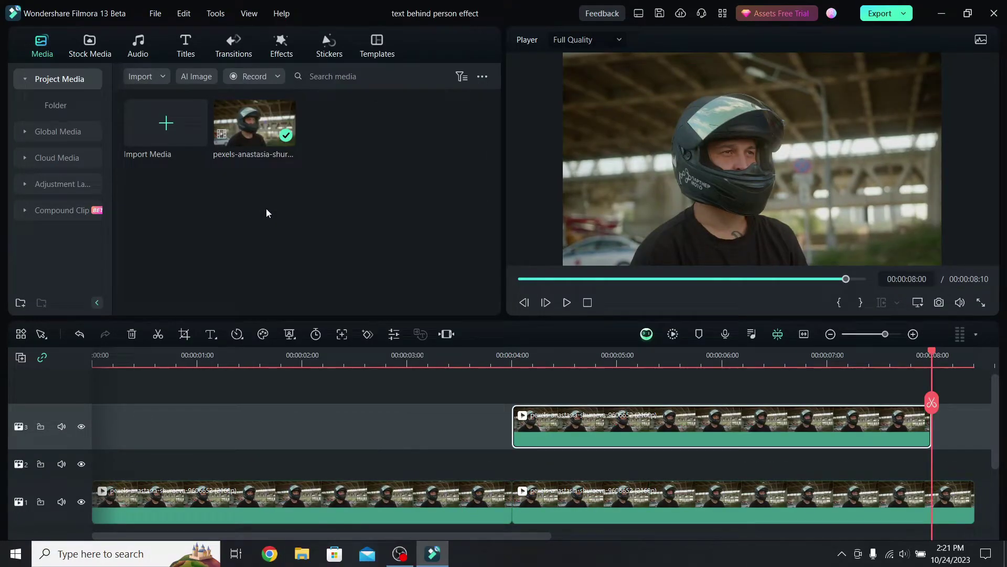
{"action": "left_click", "coordinate": [186, 49]}
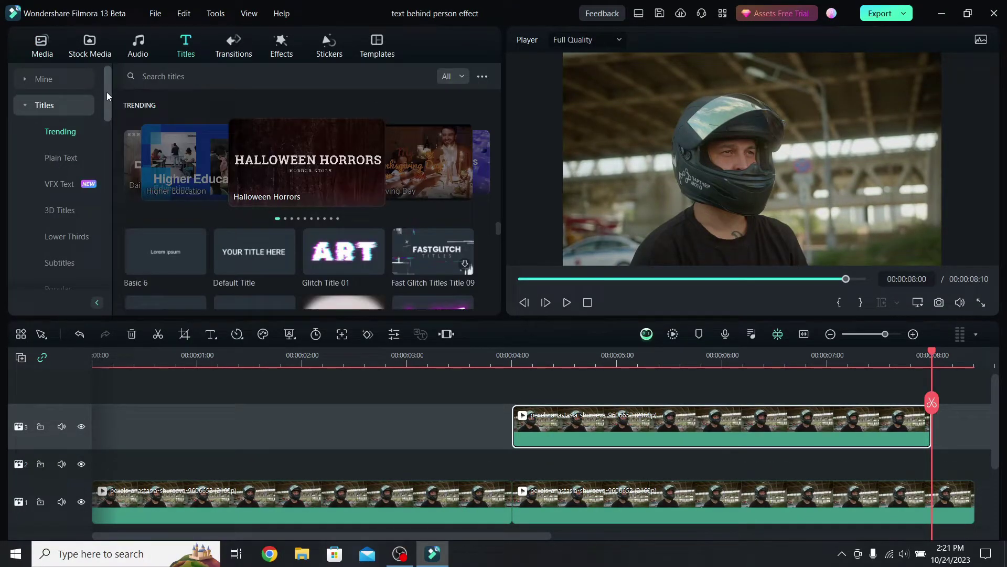
{"action": "left_click_drag", "start_coordinate": [110, 96], "coordinate": [102, 203]}
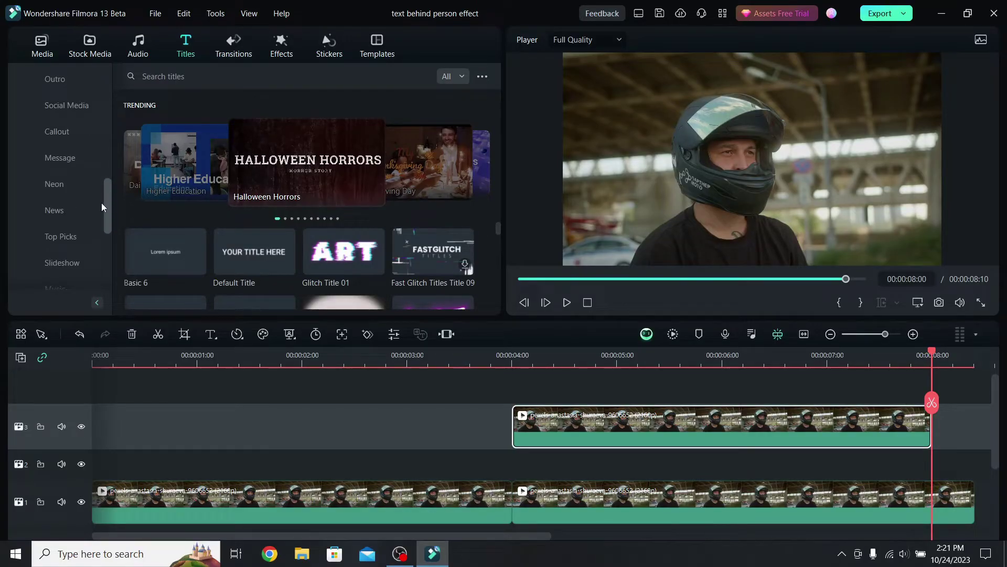
{"action": "left_click", "coordinate": [62, 184]}
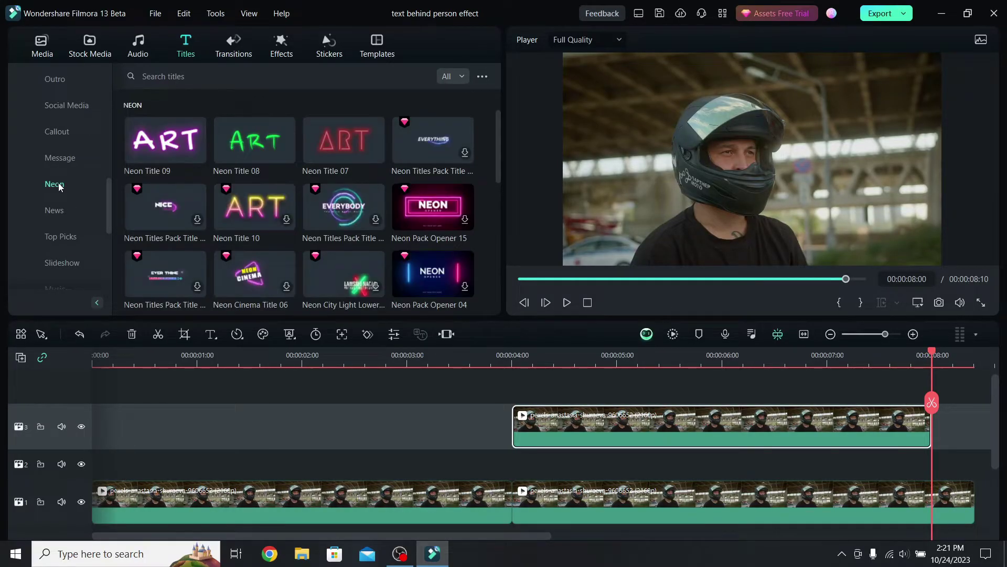
{"action": "left_click_drag", "start_coordinate": [161, 141], "coordinate": [81, 460]}
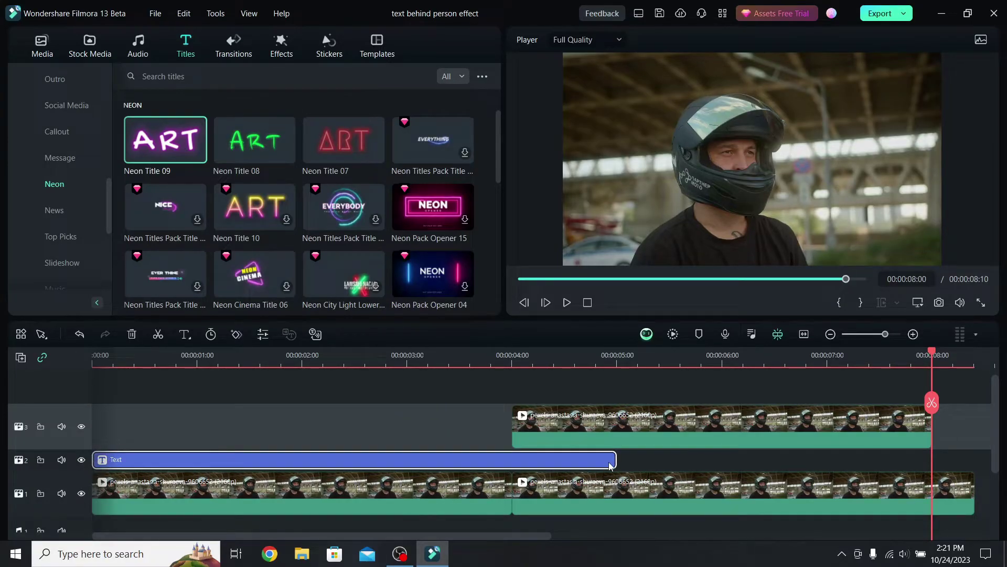
{"action": "left_click_drag", "start_coordinate": [610, 465], "coordinate": [507, 463]}
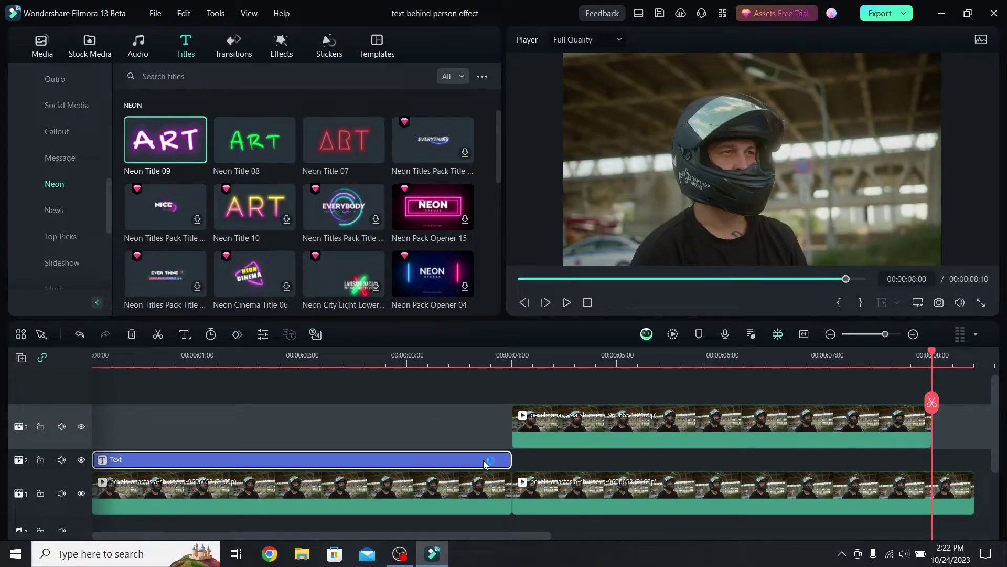
Step: Replace the placeholder title text with LAST and RIDE on two lines
{"action": "double_click", "coordinate": [478, 460]}
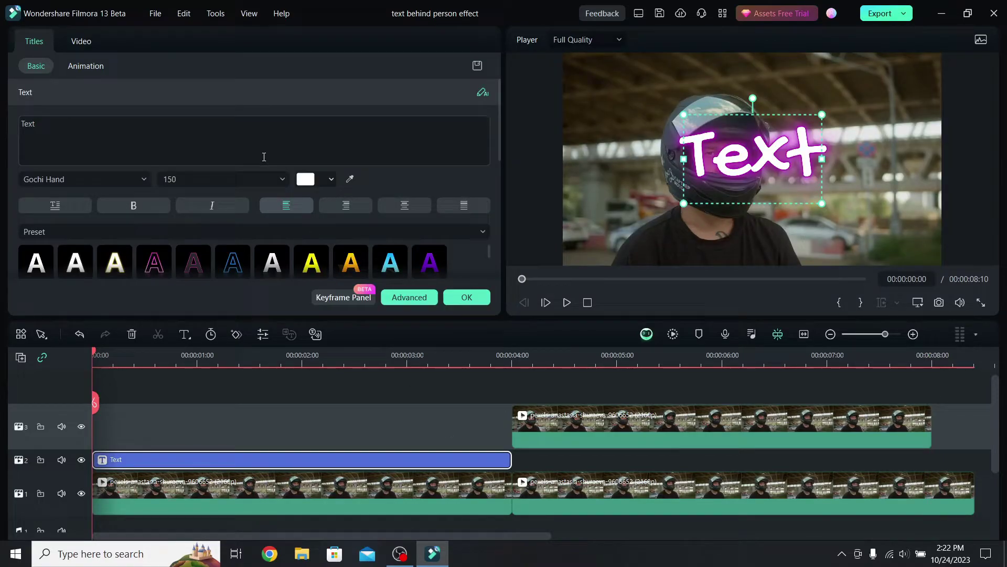
{"action": "left_click", "coordinate": [252, 147]}
{"action": "key", "text": "ctrl+a"}
{"action": "type", "text": "LAST"}
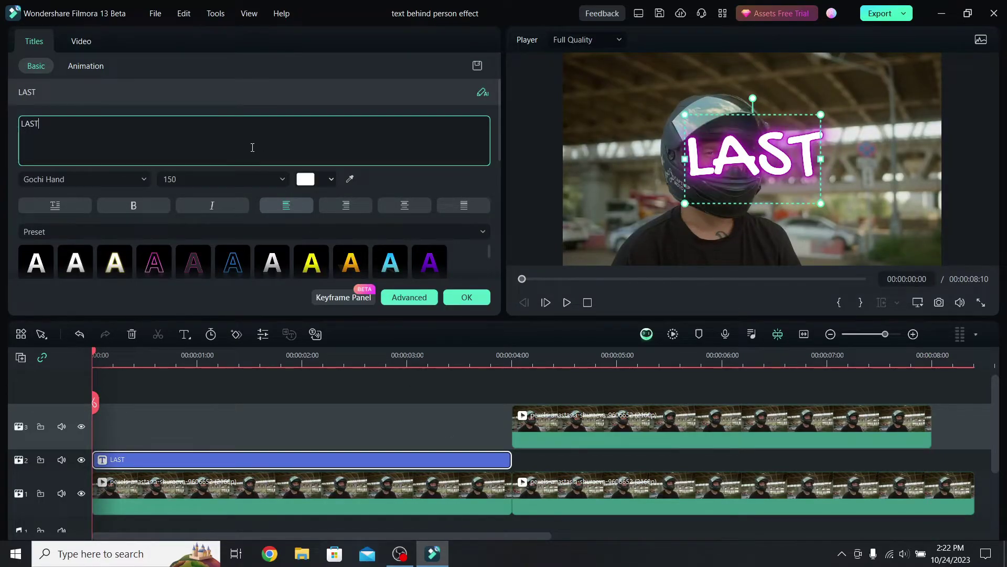
{"action": "key", "text": "Return"}
{"action": "type", "text": "RIDE"}
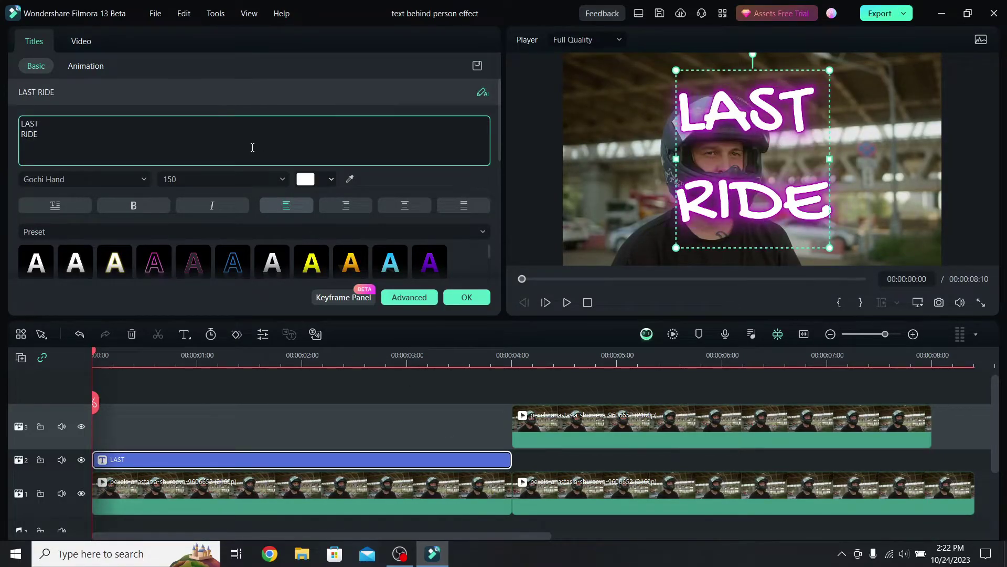
Step: Center-align the title, set font size 125 and line height -47
{"action": "left_click", "coordinate": [399, 205]}
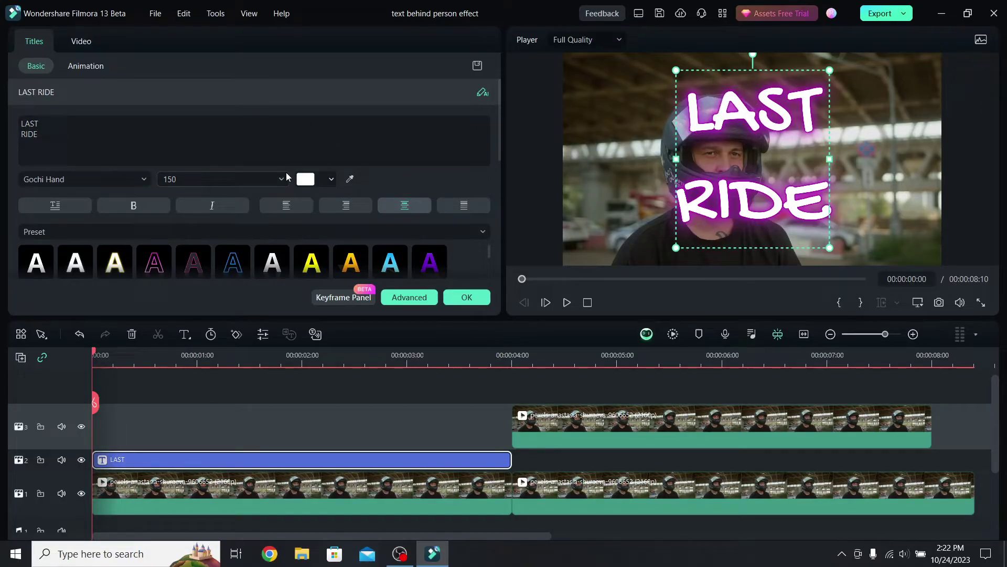
{"action": "left_click", "coordinate": [284, 180]}
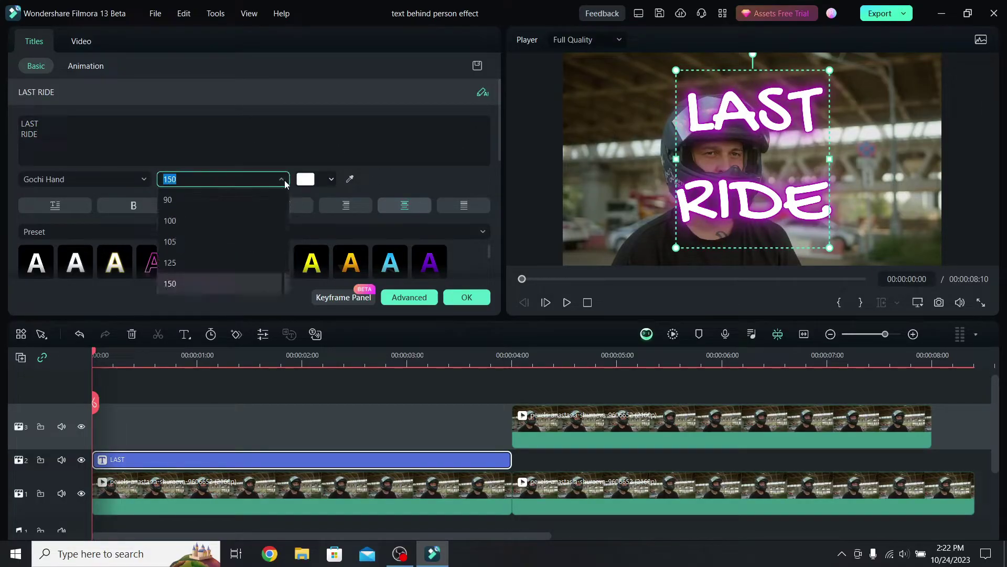
{"action": "left_click", "coordinate": [239, 265]}
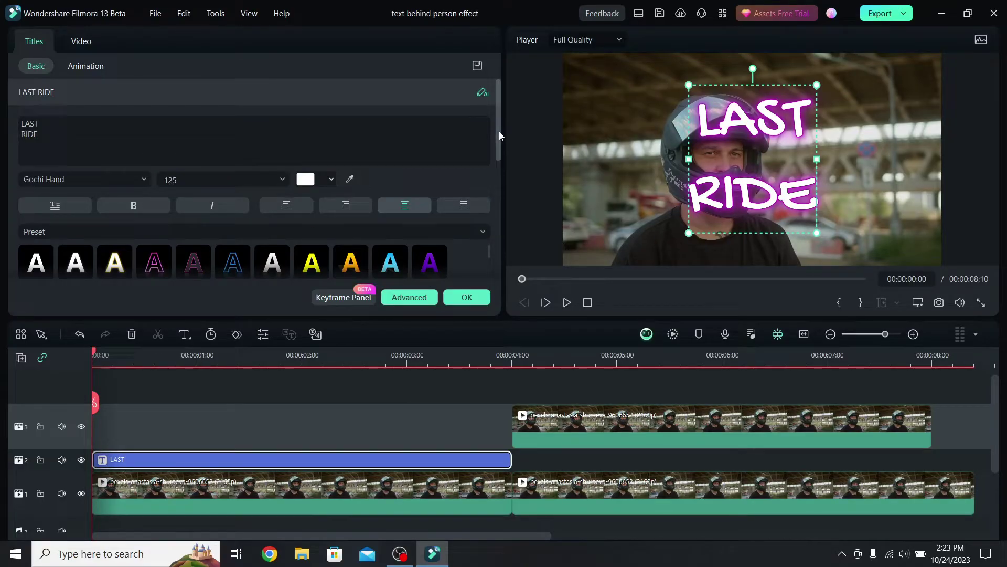
{"action": "left_click_drag", "start_coordinate": [499, 131], "coordinate": [495, 207]}
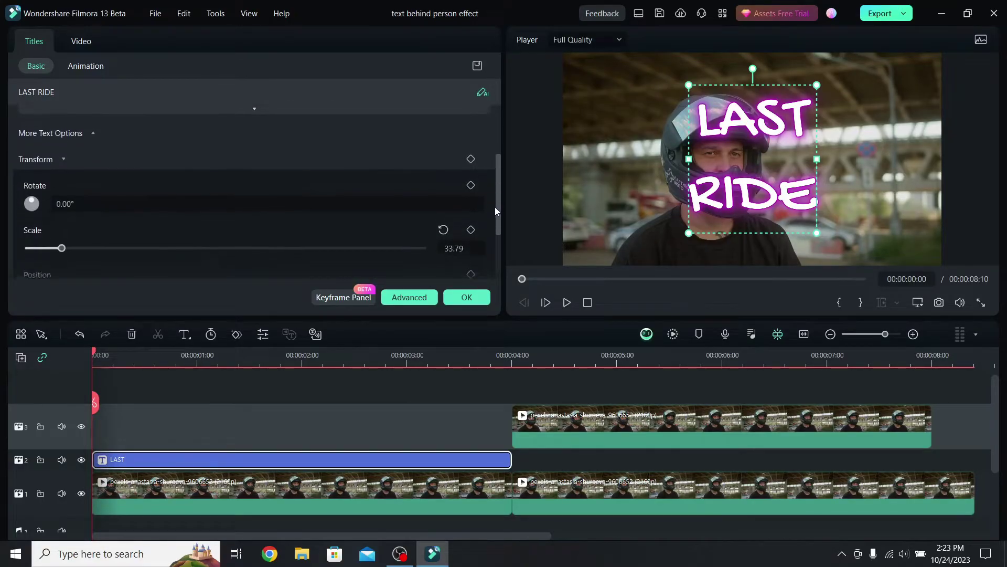
{"action": "left_click", "coordinate": [92, 128]}
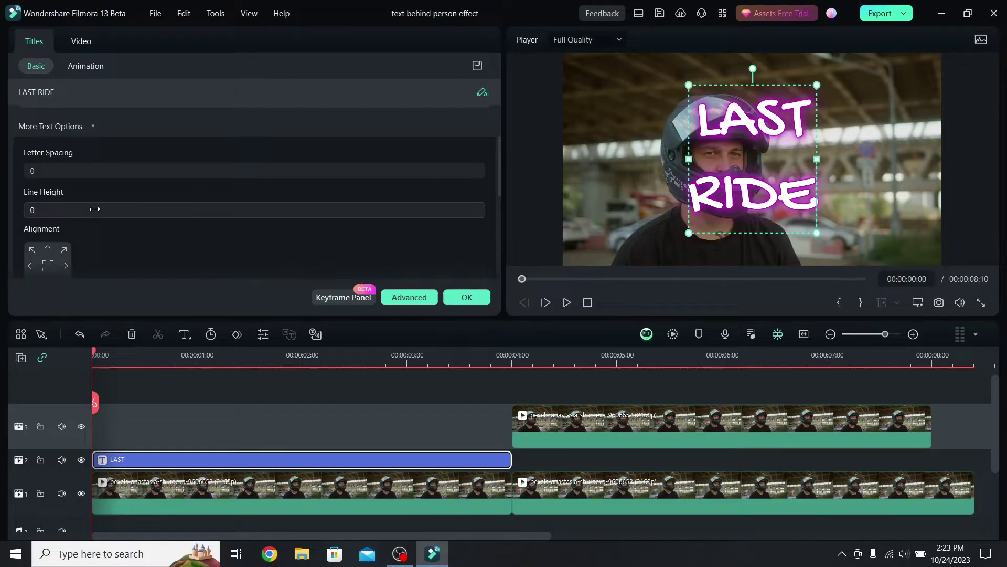
{"action": "left_click_drag", "start_coordinate": [95, 209], "coordinate": [94, 209]}
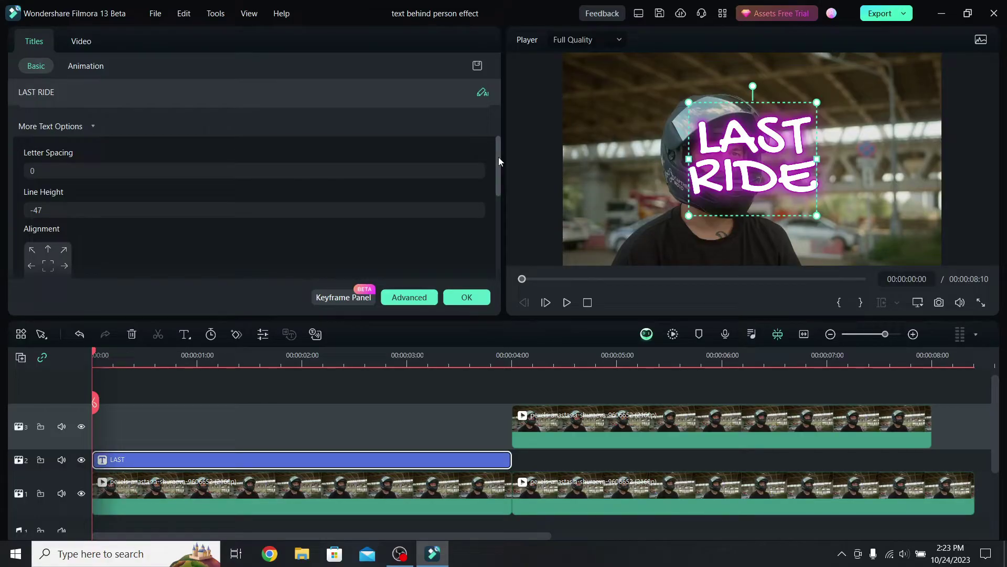
Step: Add a starting position keyframe at Y -102 and X -2650, placing the title off-screen left
{"action": "left_click_drag", "start_coordinate": [499, 156], "coordinate": [494, 223]}
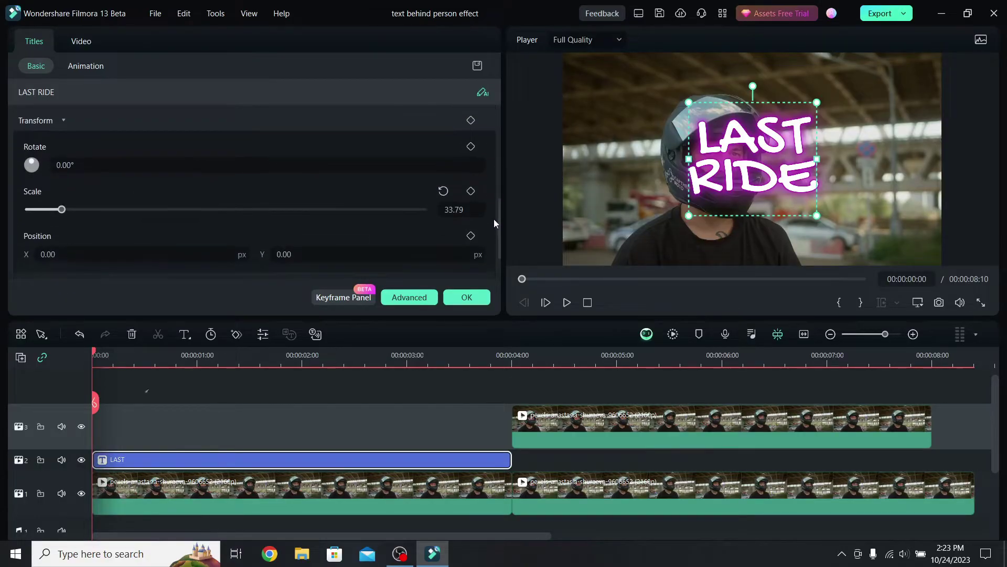
{"action": "left_click", "coordinate": [470, 237]}
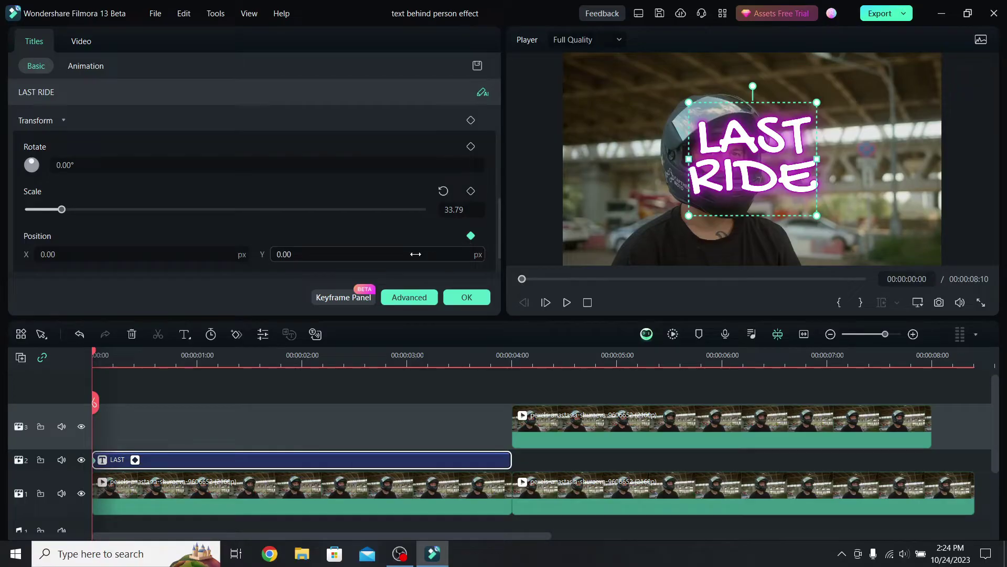
{"action": "left_click_drag", "start_coordinate": [464, 256], "coordinate": [413, 256]}
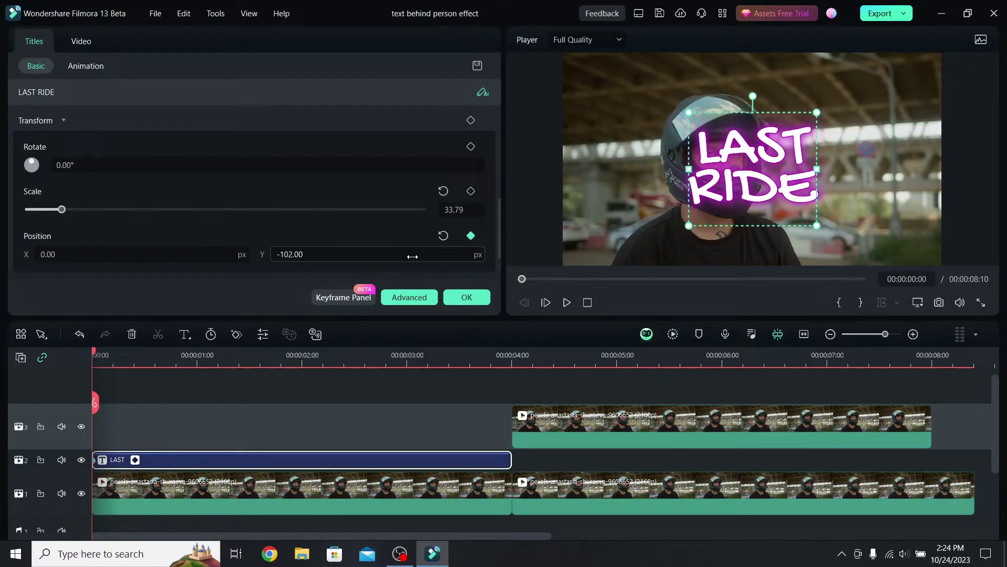
{"action": "mouse_move", "coordinate": [139, 255]}
{"action": "left_mouse_down"}
{"action": "mouse_move", "coordinate": [133, 237]}
{"action": "mouse_move", "coordinate": [141, 255]}
{"action": "left_mouse_up"}
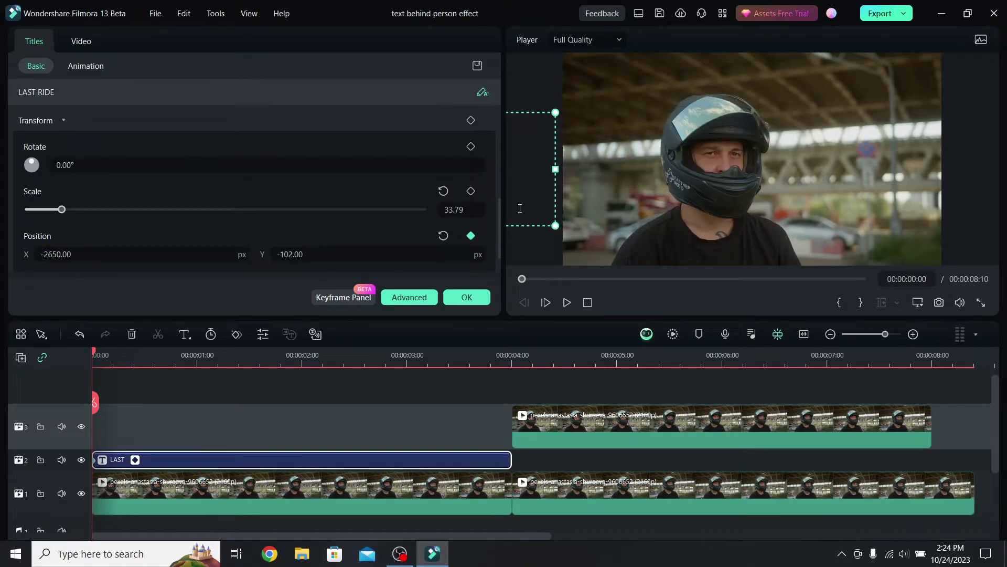
Step: Add position keyframes at X 1140 mid-clip and X 2605 at 3 seconds
{"action": "left_click", "coordinate": [302, 357]}
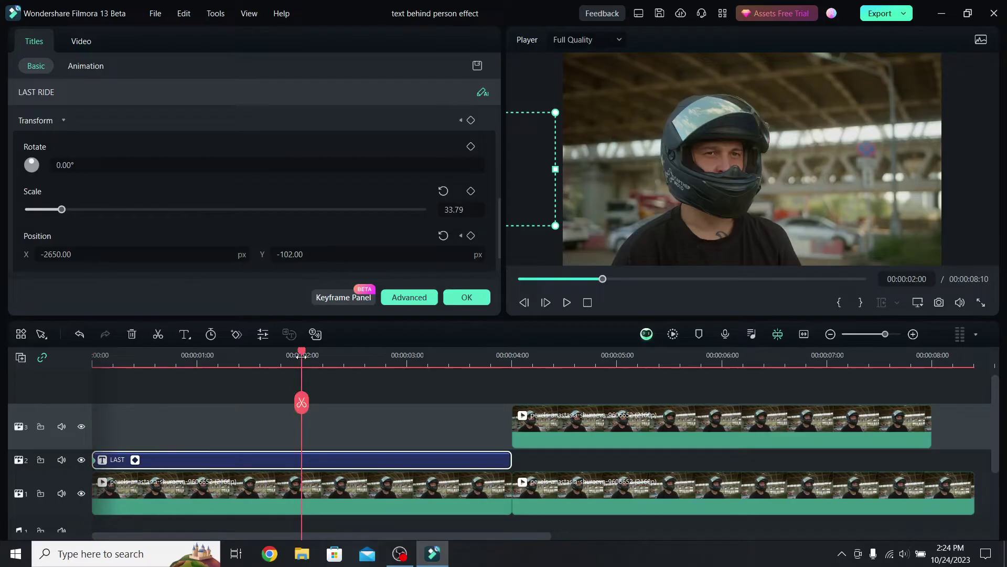
{"action": "left_click_drag", "start_coordinate": [139, 254], "coordinate": [83, 251]}
{"action": "left_click_drag", "start_coordinate": [301, 354], "coordinate": [408, 360]}
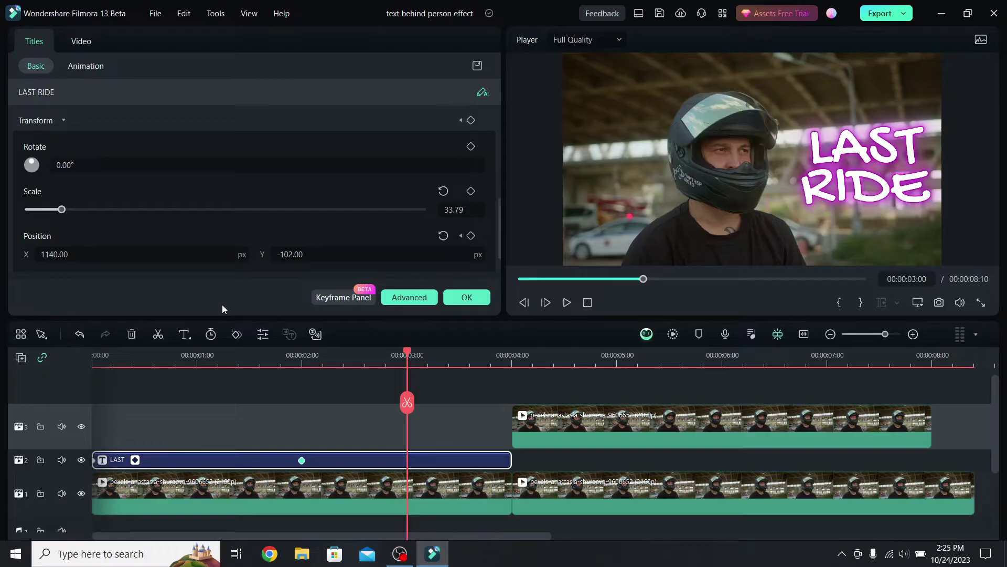
{"action": "left_click_drag", "start_coordinate": [116, 257], "coordinate": [122, 259]}
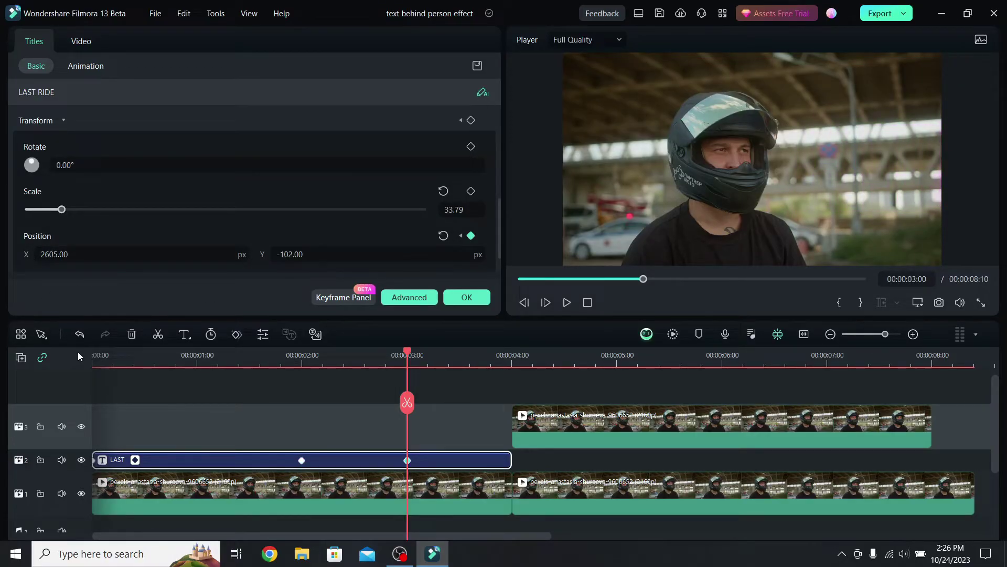
Step: Play the sliding title animation back from the start of the timeline
{"action": "left_click", "coordinate": [95, 357]}
{"action": "key", "text": "space"}
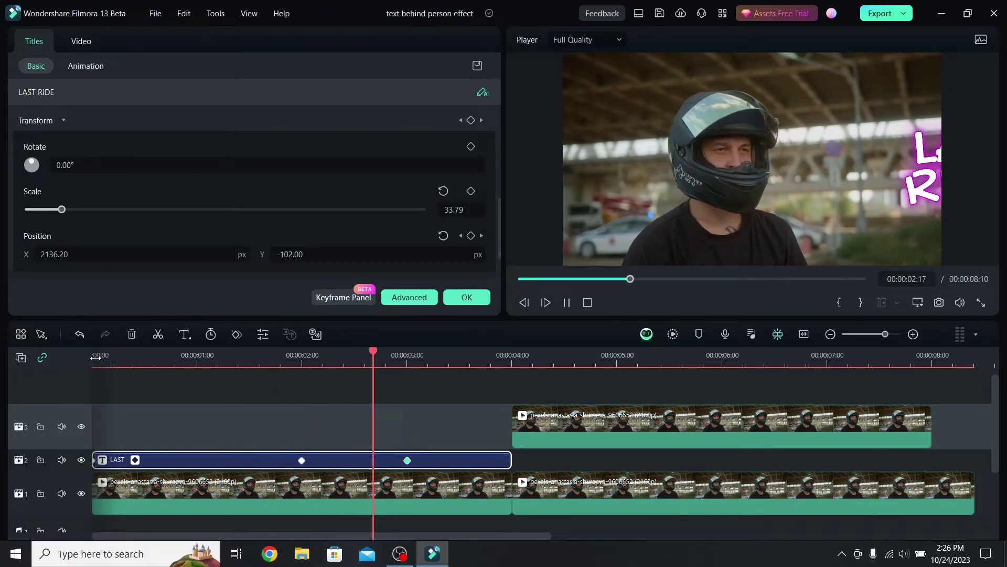
{"action": "key", "text": "space"}
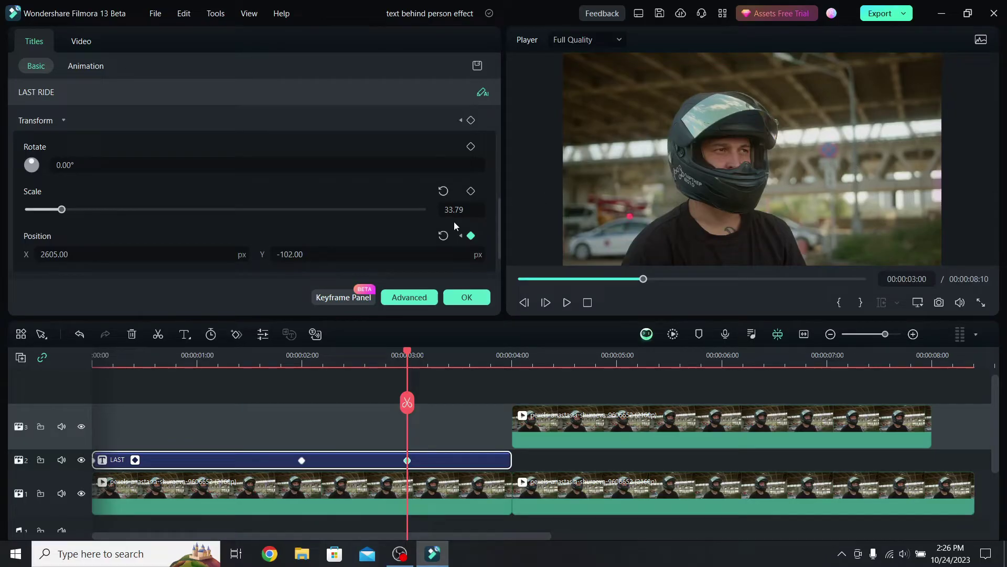
Step: Apply an ease curve preset to the 2-second position keyframe in the Keyframe Panel
{"action": "left_click", "coordinate": [348, 297]}
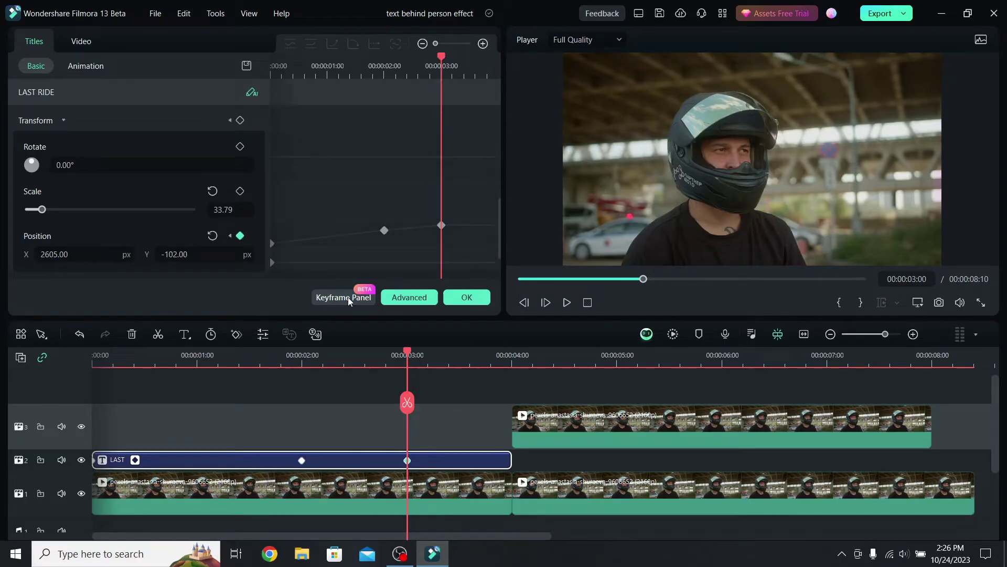
{"action": "left_click", "coordinate": [385, 229]}
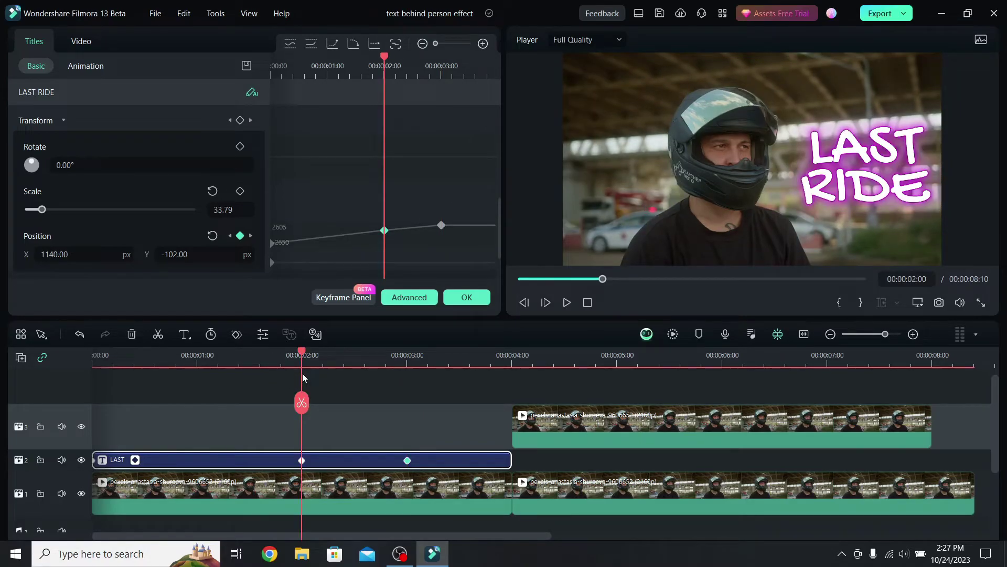
{"action": "left_click", "coordinate": [353, 44]}
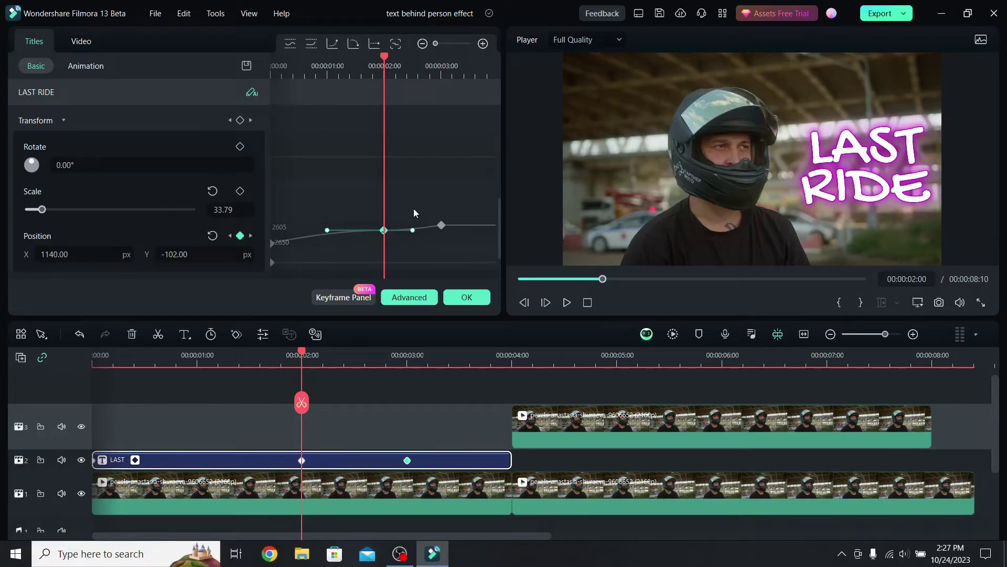
Step: Render a preview of the timeline from the start and check the eased slide
{"action": "left_click", "coordinate": [94, 358]}
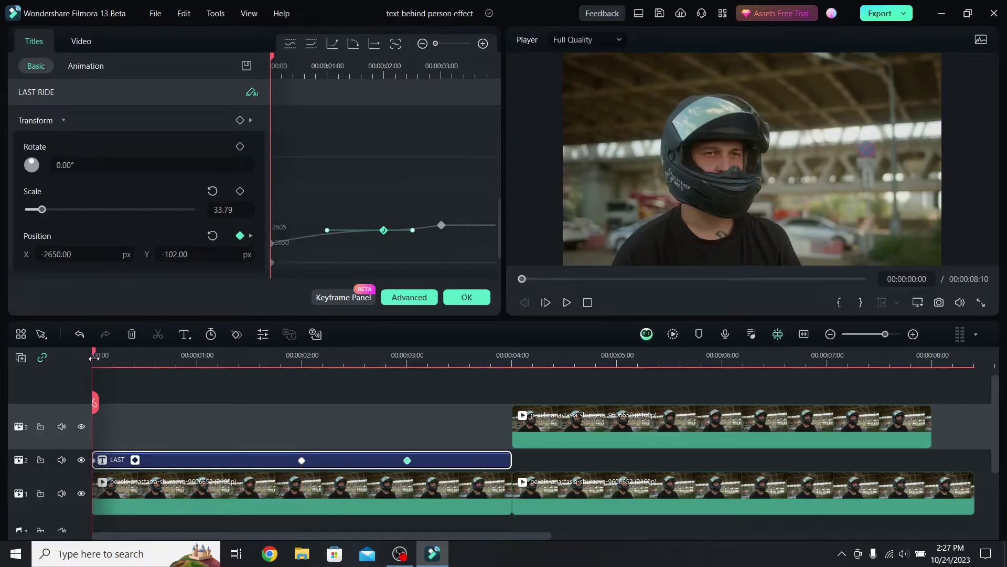
{"action": "left_click", "coordinate": [672, 335]}
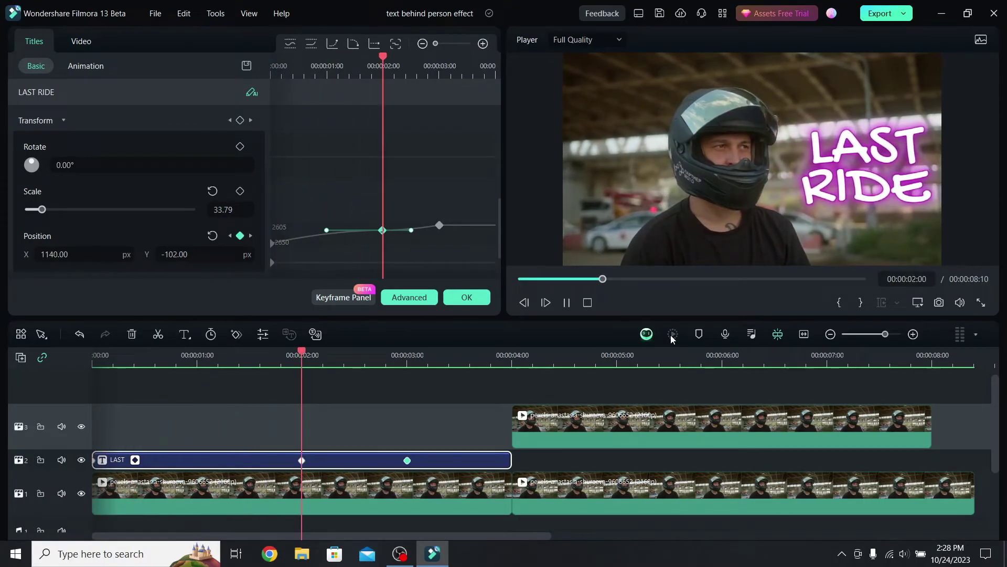
{"action": "key", "text": "space"}
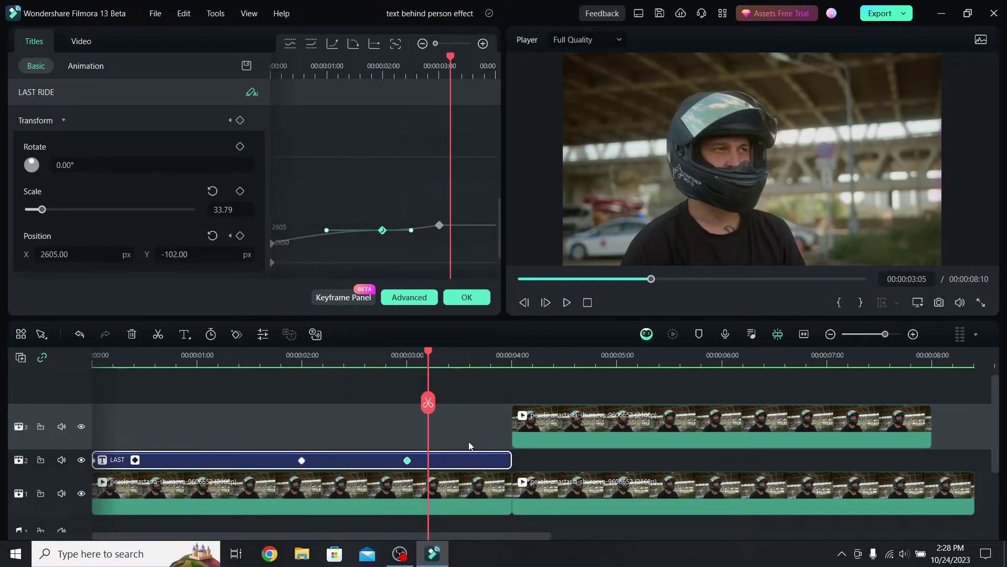
Step: Turn the LAST RIDE title clip into a compound clip named 'text animation'
{"action": "right_click", "coordinate": [451, 460]}
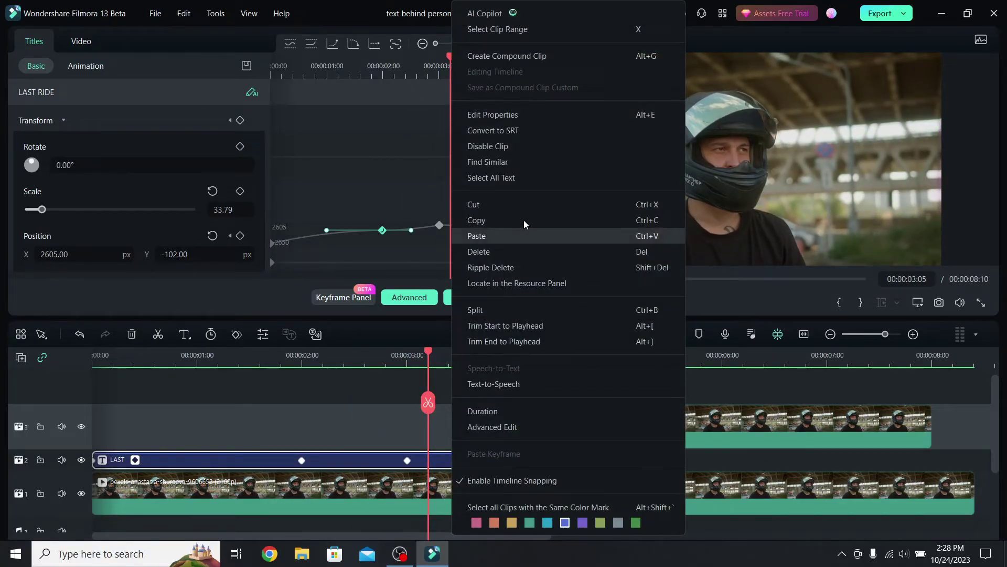
{"action": "left_click", "coordinate": [530, 60]}
{"action": "type", "text": "text animation"}
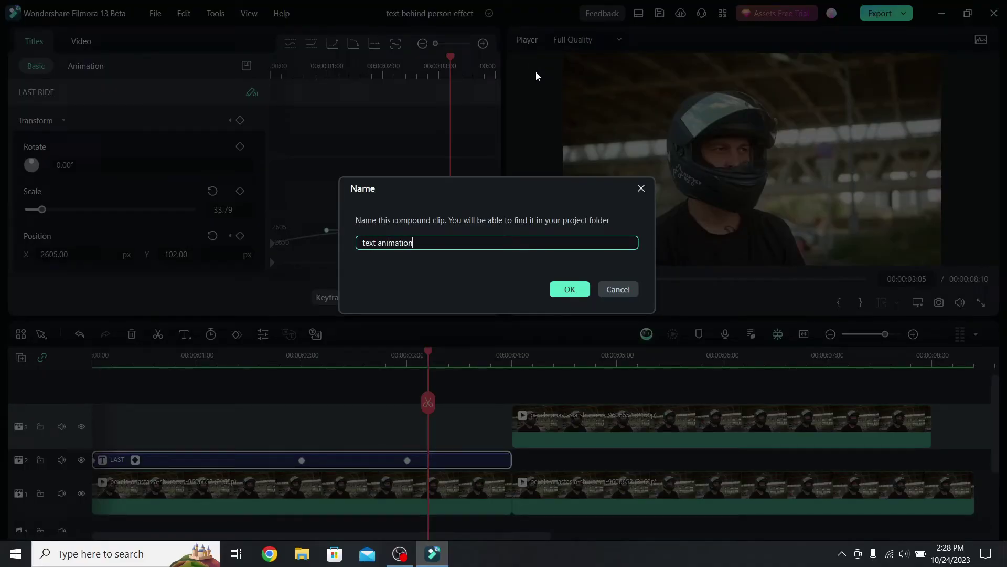
{"action": "left_click", "coordinate": [565, 291]}
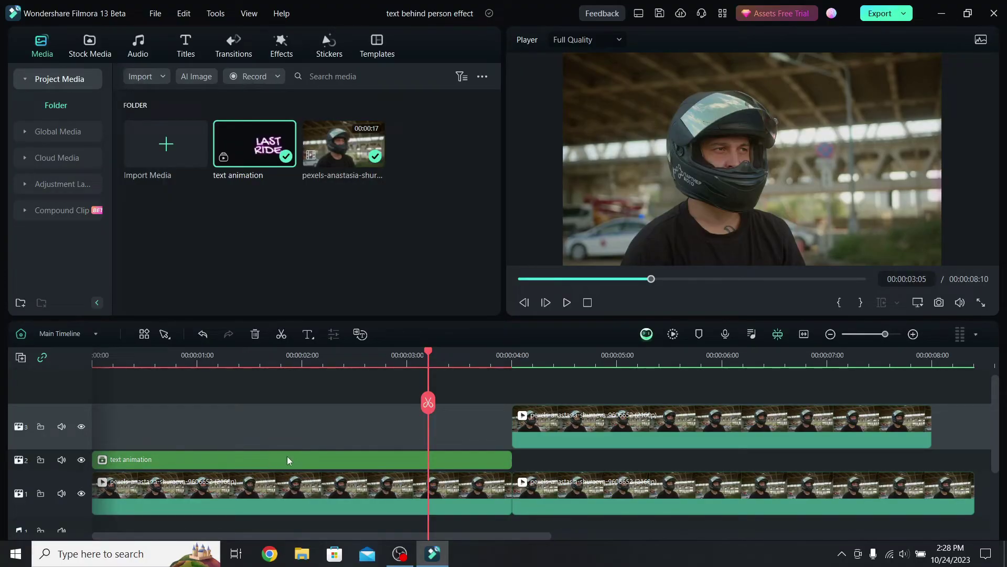
Step: Apply VCR Distortion to the 'text animation' clip and play it back to review the glitch
{"action": "left_click", "coordinate": [281, 53]}
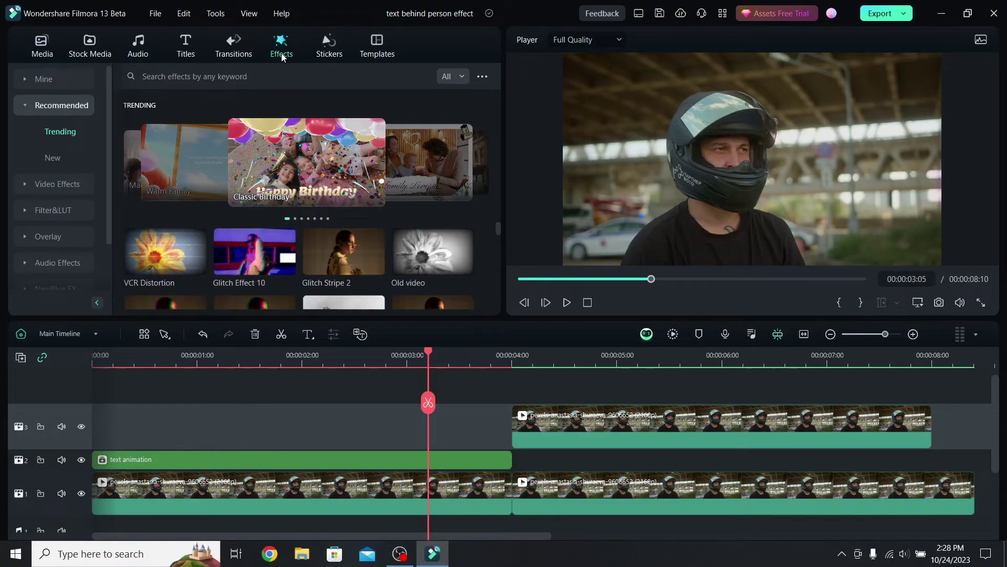
{"action": "left_click_drag", "start_coordinate": [160, 266], "coordinate": [144, 460]}
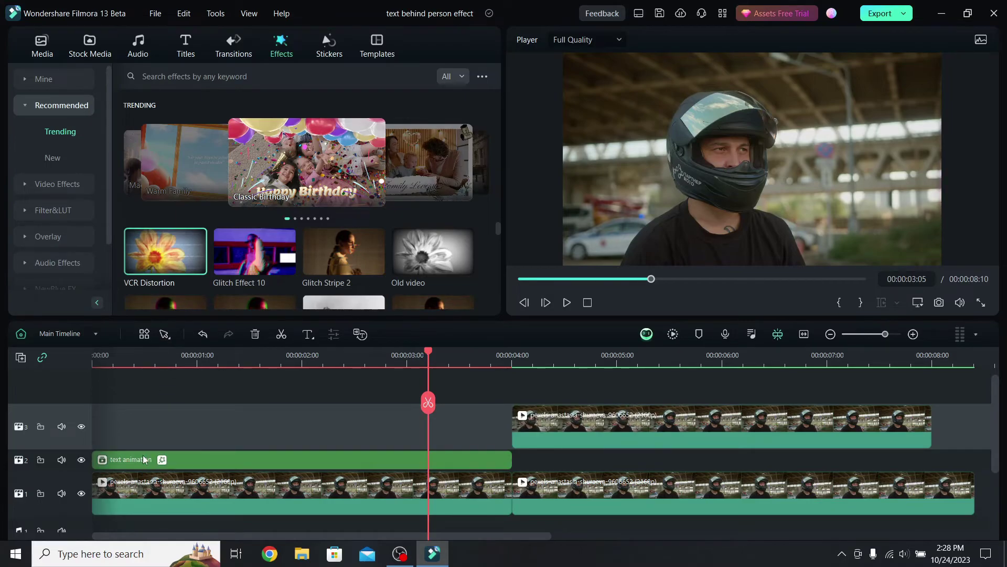
{"action": "left_click", "coordinate": [130, 356]}
{"action": "key", "text": "space"}
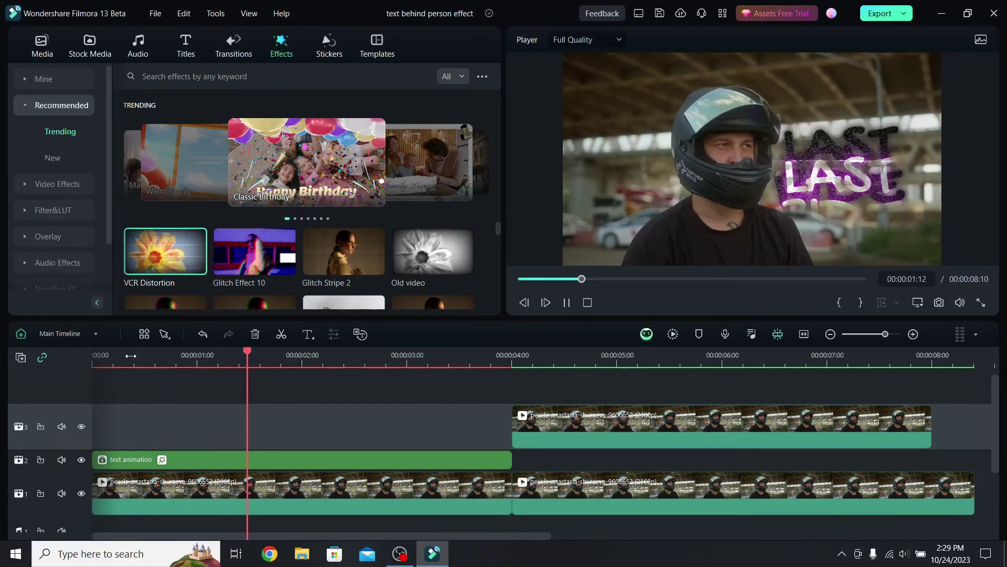
{"action": "key", "text": "space"}
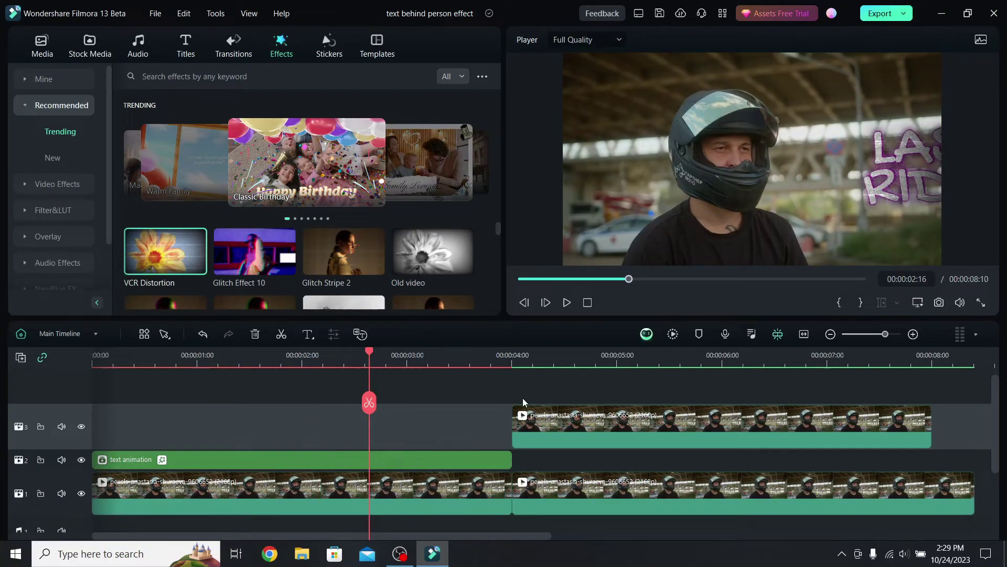
Step: Move the track-3 rider copy to 00:00:00:00 and open its Video properties
{"action": "left_click_drag", "start_coordinate": [602, 418], "coordinate": [140, 422]}
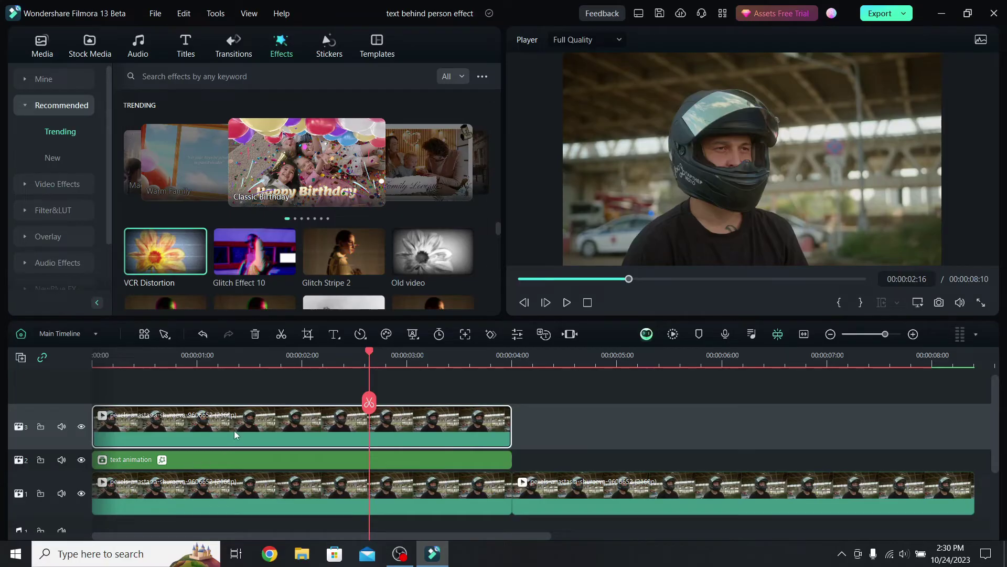
{"action": "double_click", "coordinate": [256, 418]}
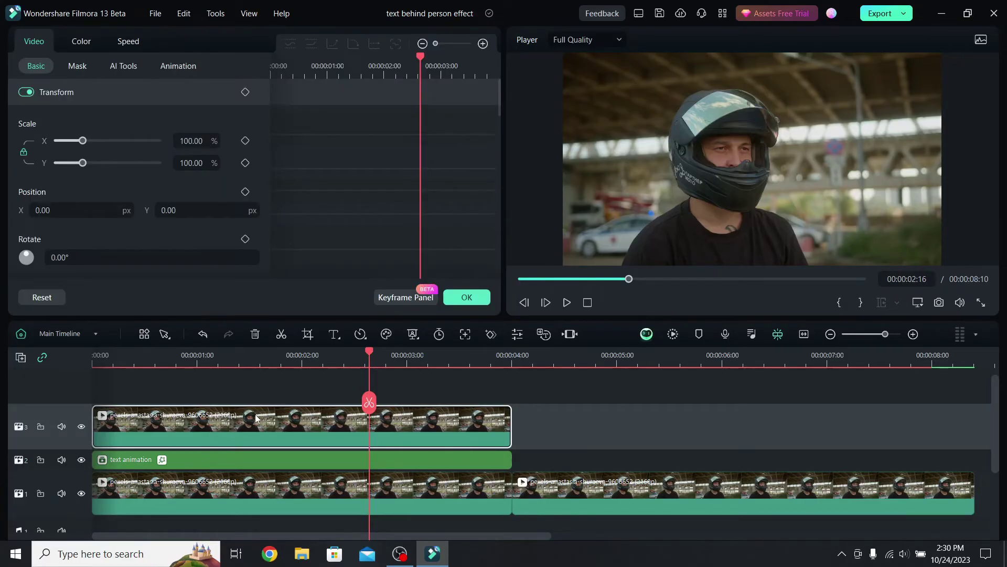
Step: Close the keyframe panel, enable Smart Cutout under AI Tools, and launch the cutout editor
{"action": "left_click", "coordinate": [383, 302]}
{"action": "left_click", "coordinate": [129, 68]}
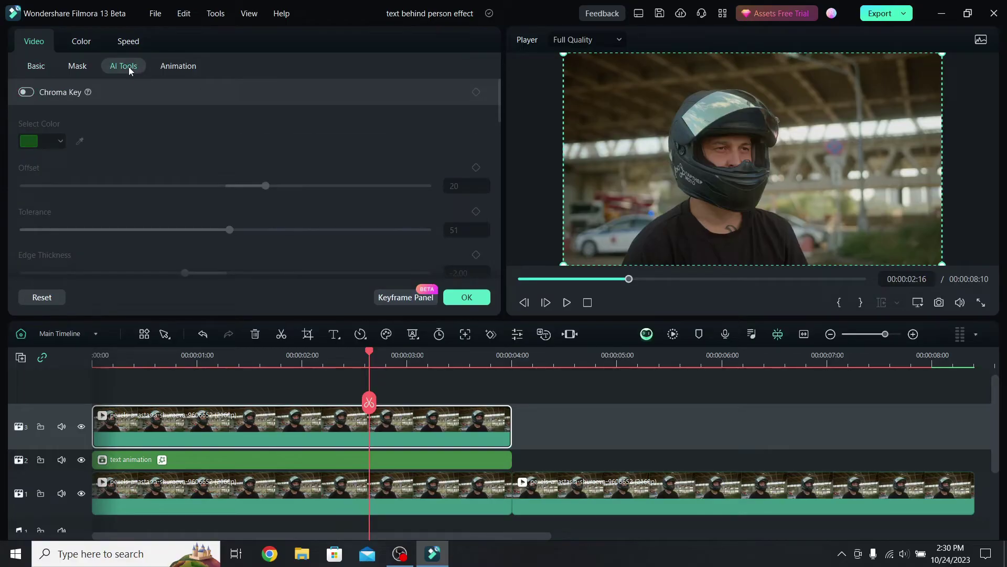
{"action": "left_click_drag", "start_coordinate": [499, 105], "coordinate": [497, 193]}
{"action": "left_click", "coordinate": [26, 124]}
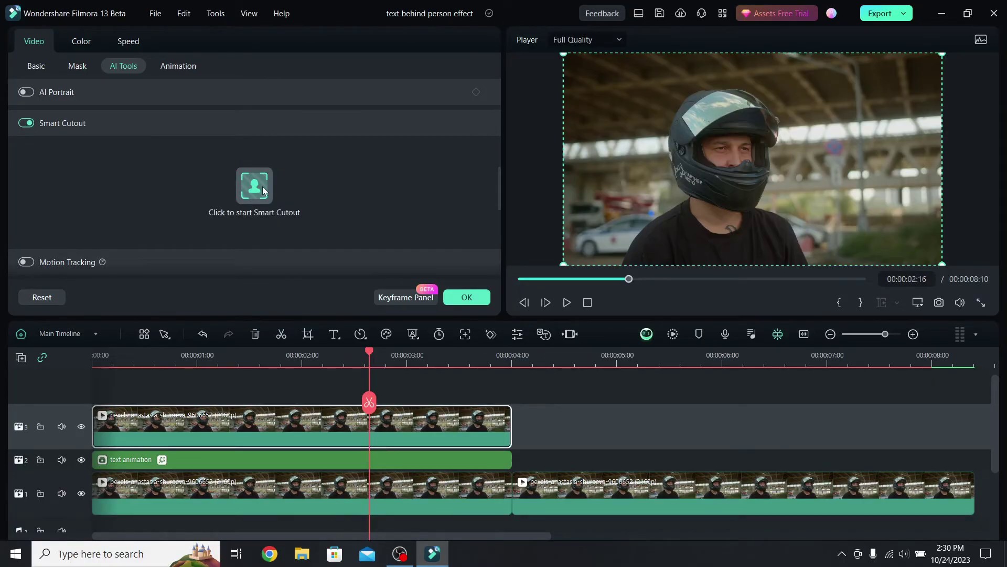
{"action": "left_click", "coordinate": [264, 190]}
Step: Brush the rider's helmet and body, track him through the clip in Advanced Mode, and preview on black
{"action": "mouse_move", "coordinate": [328, 122]}
{"action": "left_mouse_down"}
{"action": "mouse_move", "coordinate": [329, 183]}
{"action": "mouse_move", "coordinate": [304, 259]}
{"action": "mouse_move", "coordinate": [312, 275]}
{"action": "mouse_move", "coordinate": [395, 272]}
{"action": "mouse_move", "coordinate": [375, 250]}
{"action": "mouse_move", "coordinate": [373, 142]}
{"action": "mouse_move", "coordinate": [328, 134]}
{"action": "mouse_move", "coordinate": [345, 276]}
{"action": "left_mouse_up"}
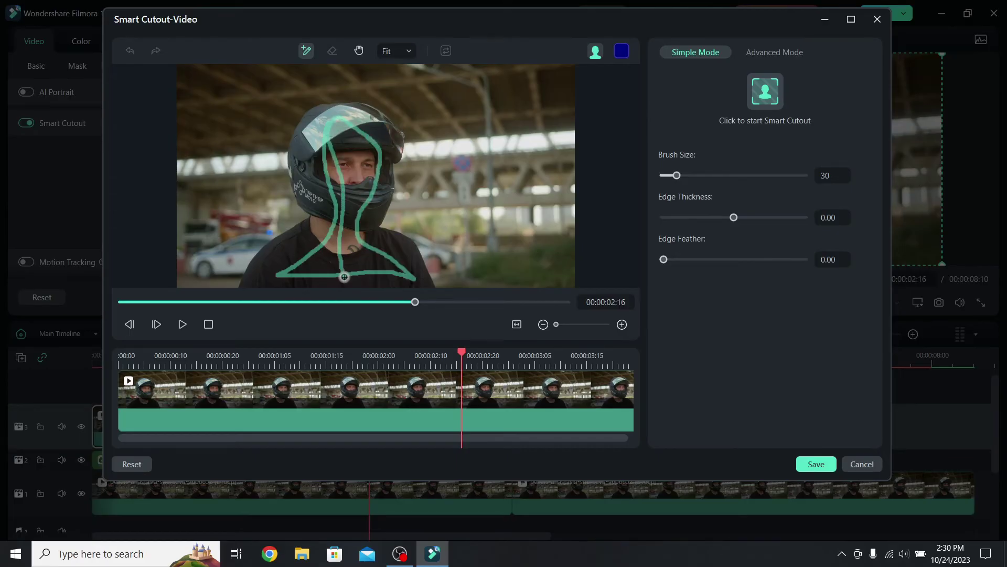
{"action": "left_click", "coordinate": [783, 55]}
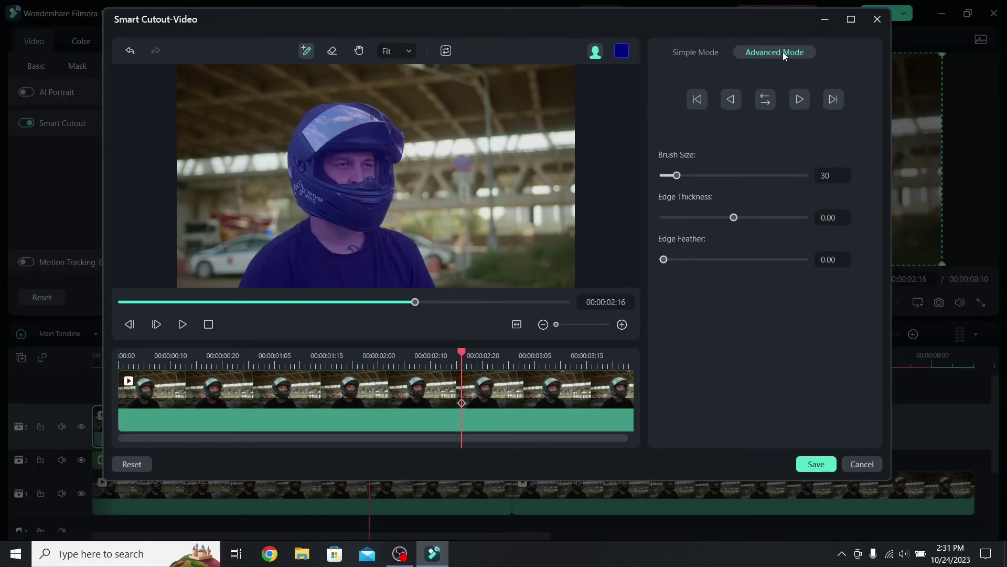
{"action": "left_click", "coordinate": [766, 100]}
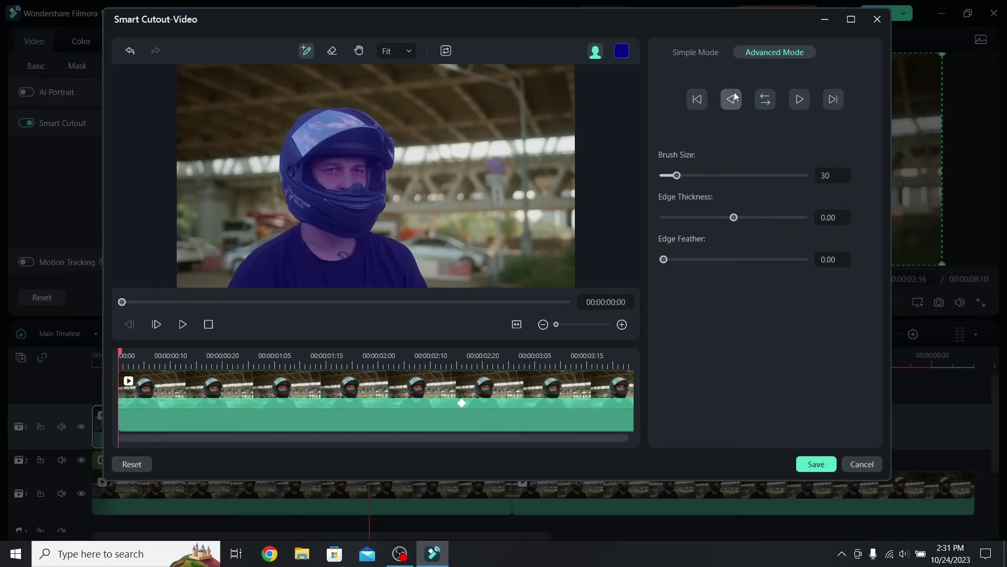
{"action": "left_click", "coordinate": [595, 51]}
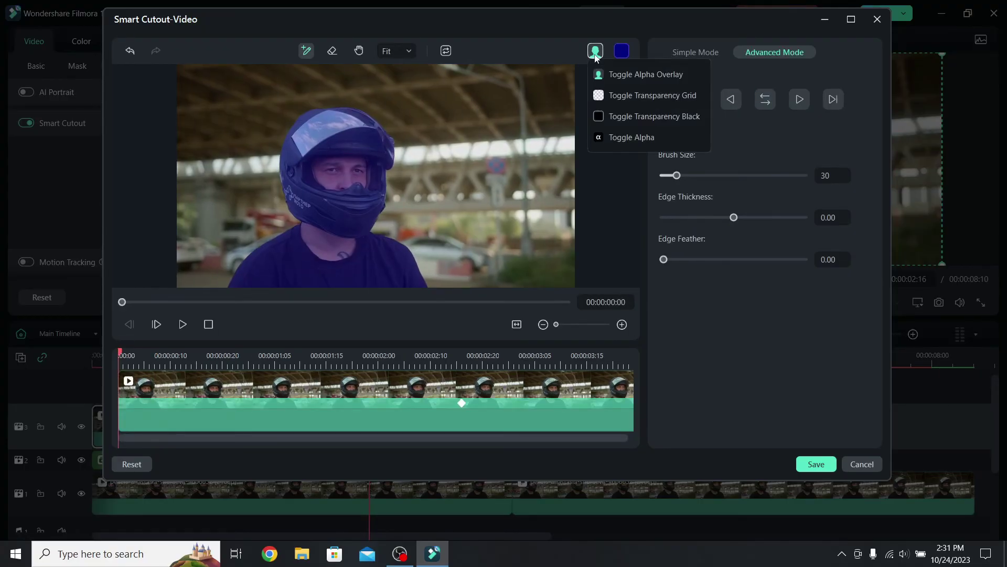
{"action": "left_click", "coordinate": [622, 117]}
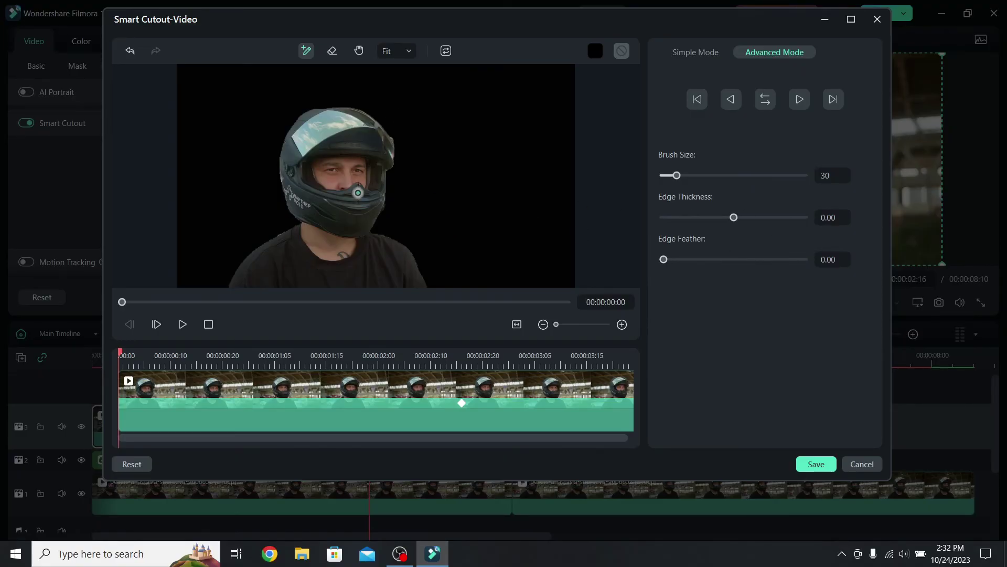
Step: Save the Smart Cutout and play from the start to watch LAST RIDE slide behind the rider
{"action": "left_click", "coordinate": [816, 463]}
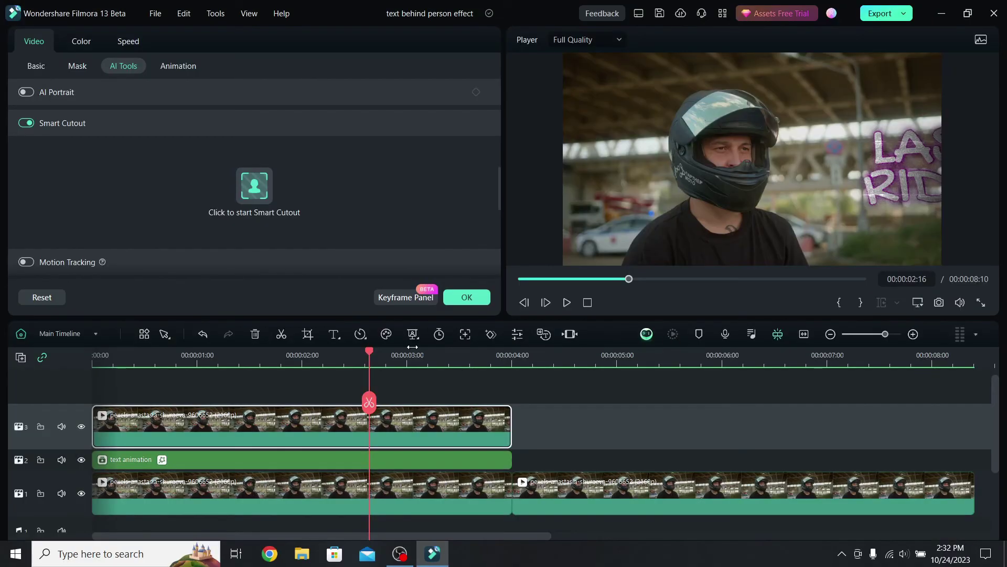
{"action": "left_click", "coordinate": [94, 357]}
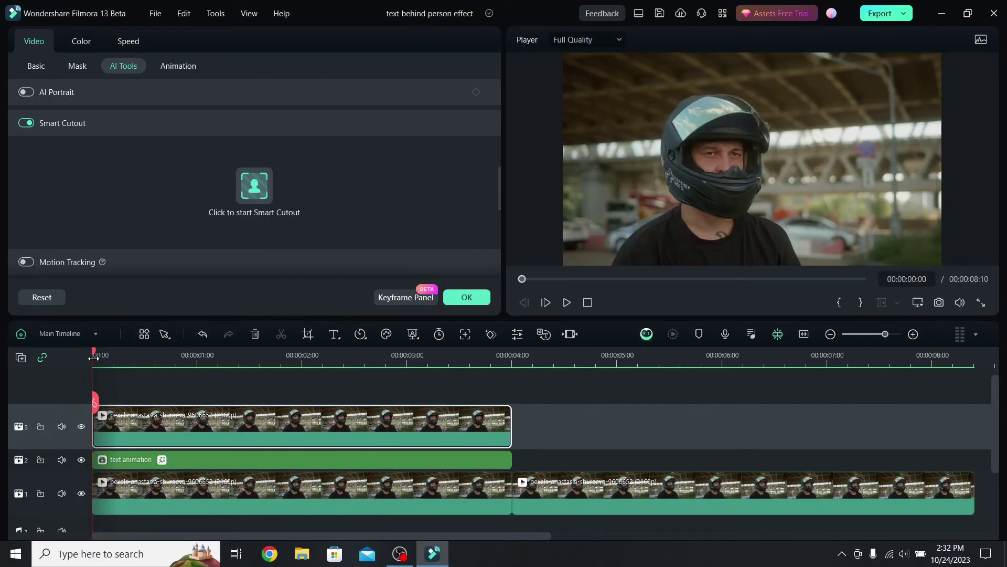
{"action": "key", "text": "space"}
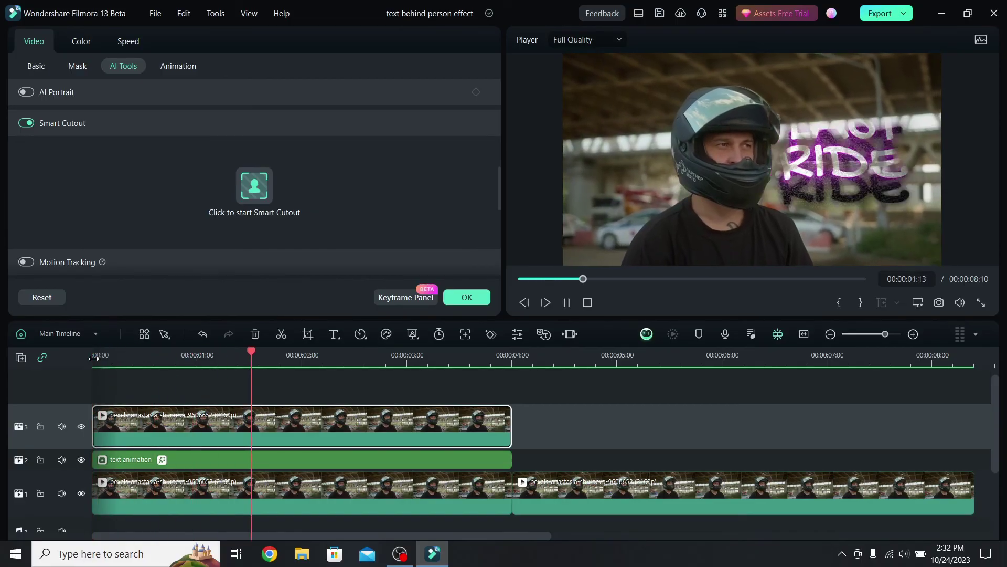